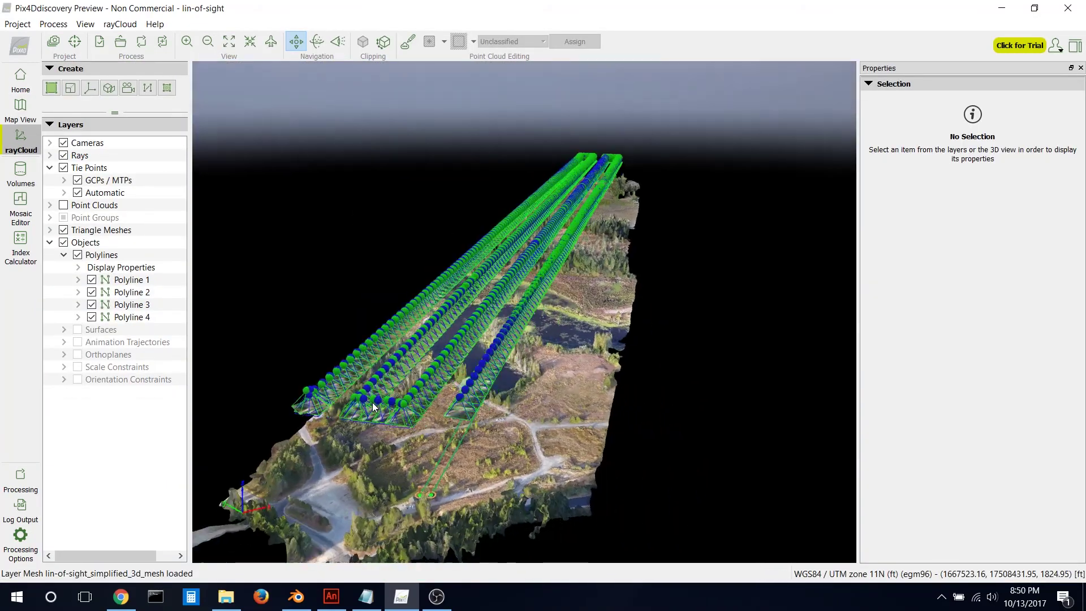
- Orbit and zoom the rayCloud view to inspect camera rays over the marsh and dirt roads
{"action": "left_click_drag", "start_coordinate": [372, 406], "coordinate": [287, 378]}
{"action": "left_click_drag", "start_coordinate": [512, 412], "coordinate": [604, 331]}
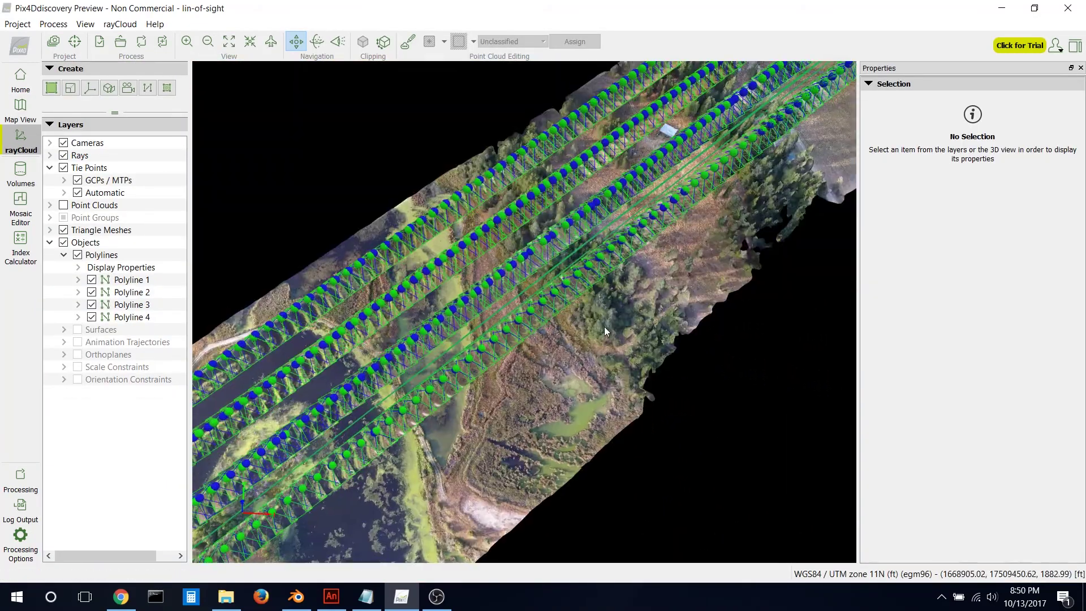
{"action": "scroll", "coordinate": [604, 331], "scroll_direction": "up", "scroll_amount": 3}
{"action": "mouse_move", "coordinate": [488, 384]}
{"action": "left_mouse_down"}
{"action": "mouse_move", "coordinate": [618, 326]}
{"action": "mouse_move", "coordinate": [676, 258]}
{"action": "mouse_move", "coordinate": [442, 480]}
{"action": "mouse_move", "coordinate": [625, 400]}
{"action": "left_mouse_up"}
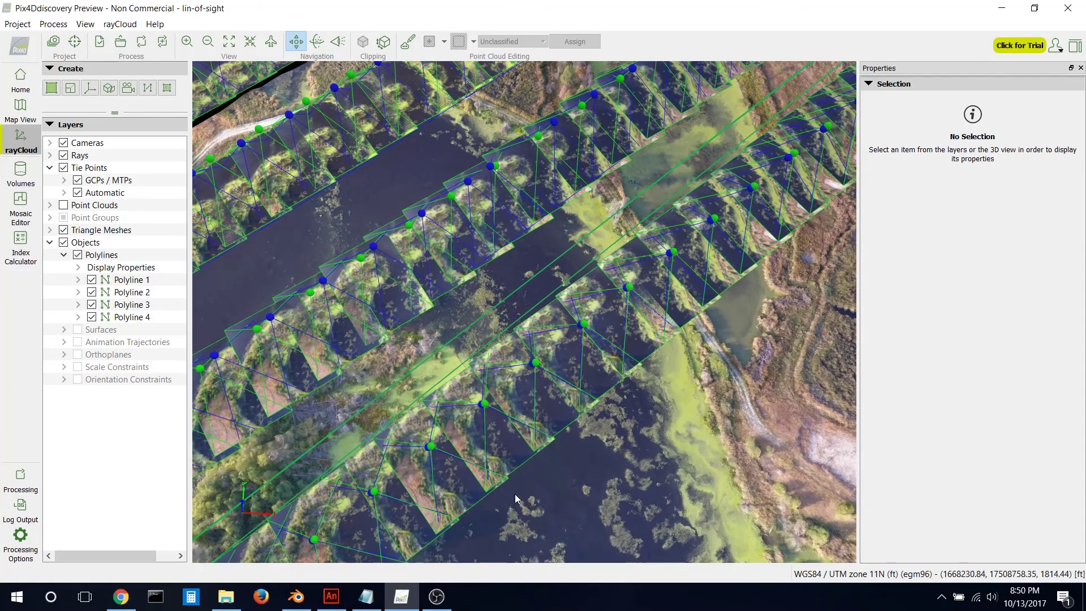
{"action": "left_click_drag", "start_coordinate": [516, 499], "coordinate": [665, 366]}
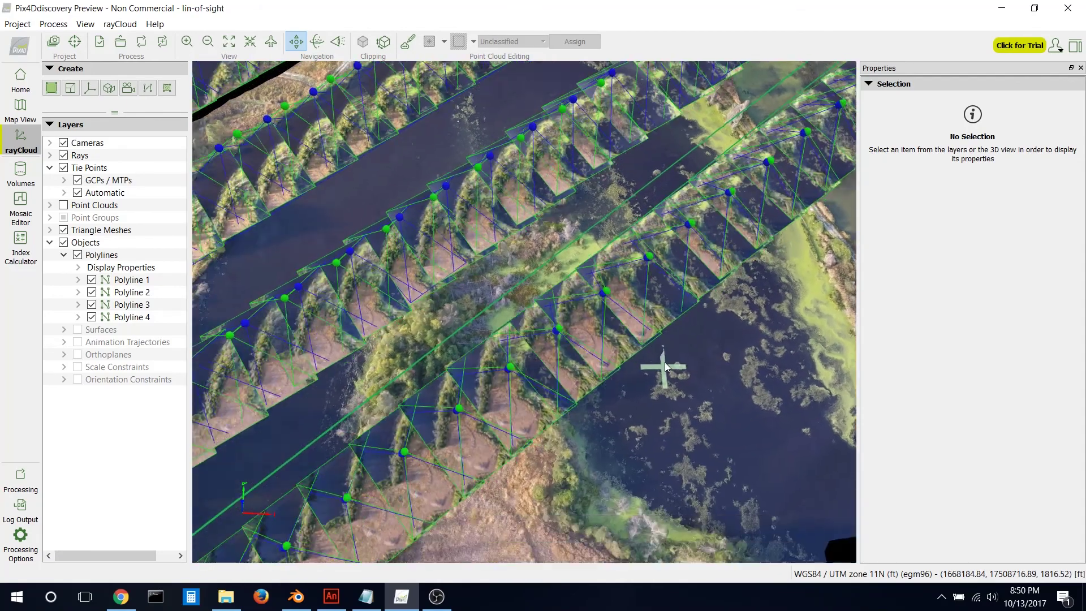
{"action": "left_click_drag", "start_coordinate": [666, 367], "coordinate": [758, 274]}
{"action": "mouse_move", "coordinate": [535, 473]}
{"action": "left_mouse_down"}
{"action": "mouse_move", "coordinate": [568, 461]}
{"action": "mouse_move", "coordinate": [683, 359]}
{"action": "left_mouse_up"}
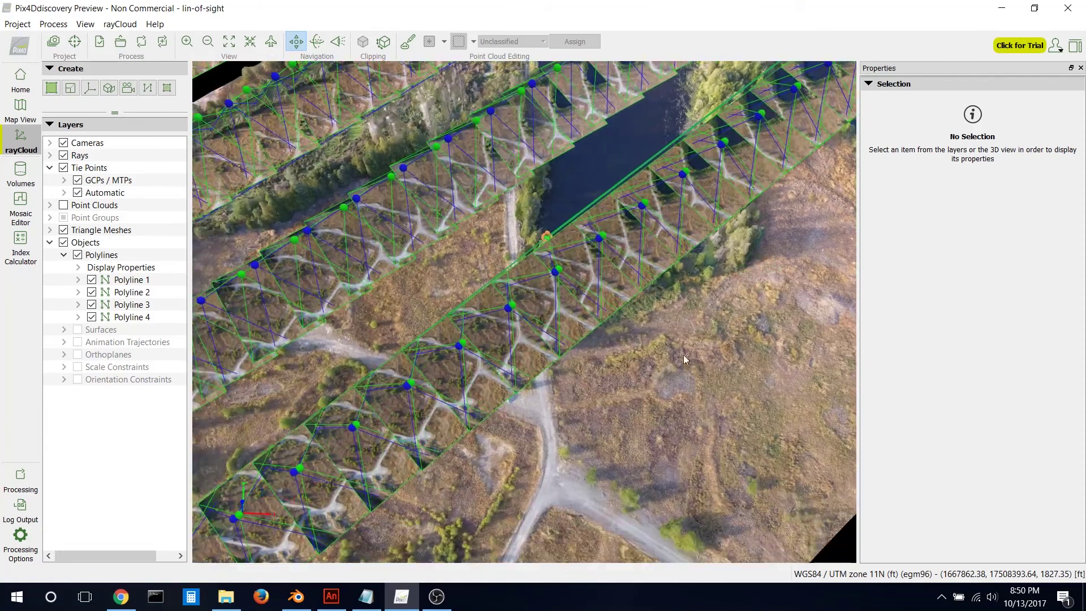
{"action": "mouse_move", "coordinate": [492, 475]}
{"action": "left_mouse_down"}
{"action": "mouse_move", "coordinate": [741, 257]}
{"action": "mouse_move", "coordinate": [461, 371]}
{"action": "mouse_move", "coordinate": [344, 392]}
{"action": "mouse_move", "coordinate": [437, 388]}
{"action": "mouse_move", "coordinate": [328, 355]}
{"action": "mouse_move", "coordinate": [377, 371]}
{"action": "mouse_move", "coordinate": [475, 365]}
{"action": "left_mouse_up"}
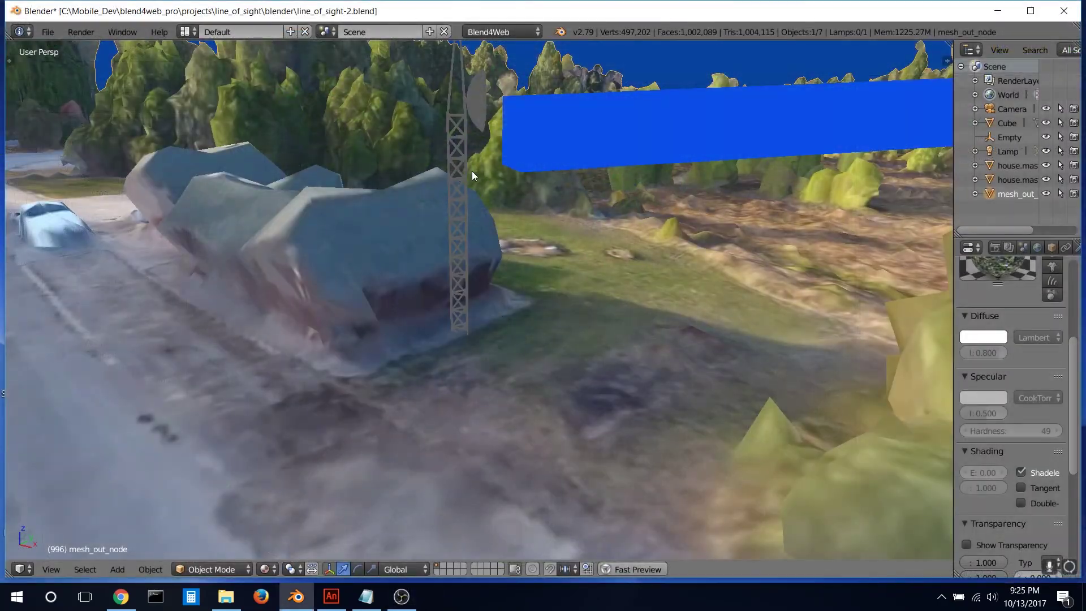
- Raise the lattice mast beside the house about 1.06 units straight up along Z
{"action": "right_click", "coordinate": [467, 203]}
{"action": "middle_click_drag", "start_coordinate": [473, 236], "coordinate": [471, 304]}
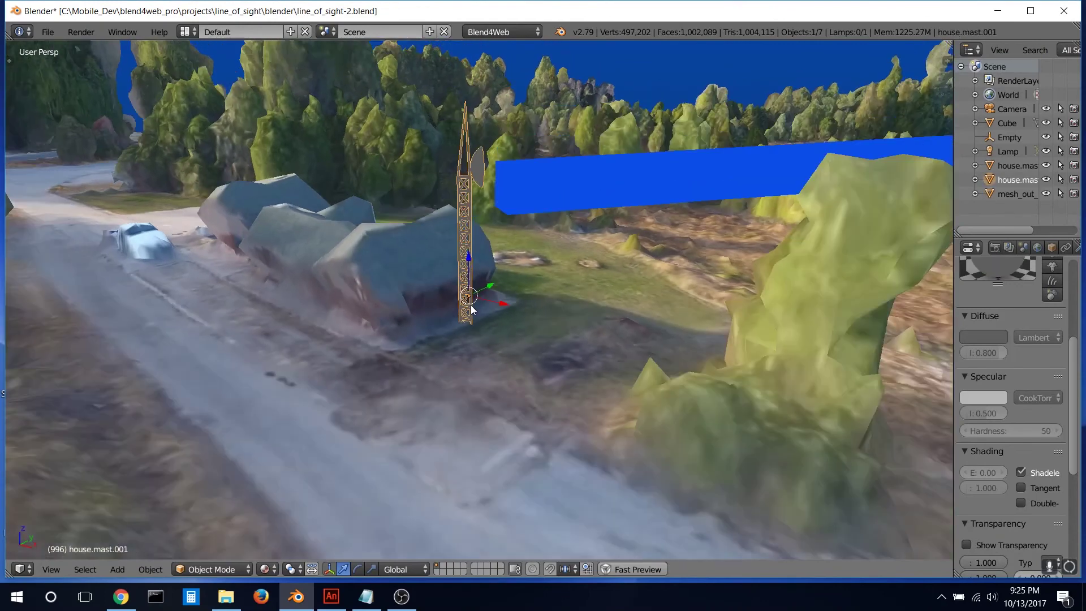
{"action": "key", "text": "g"}
{"action": "key", "text": "z"}
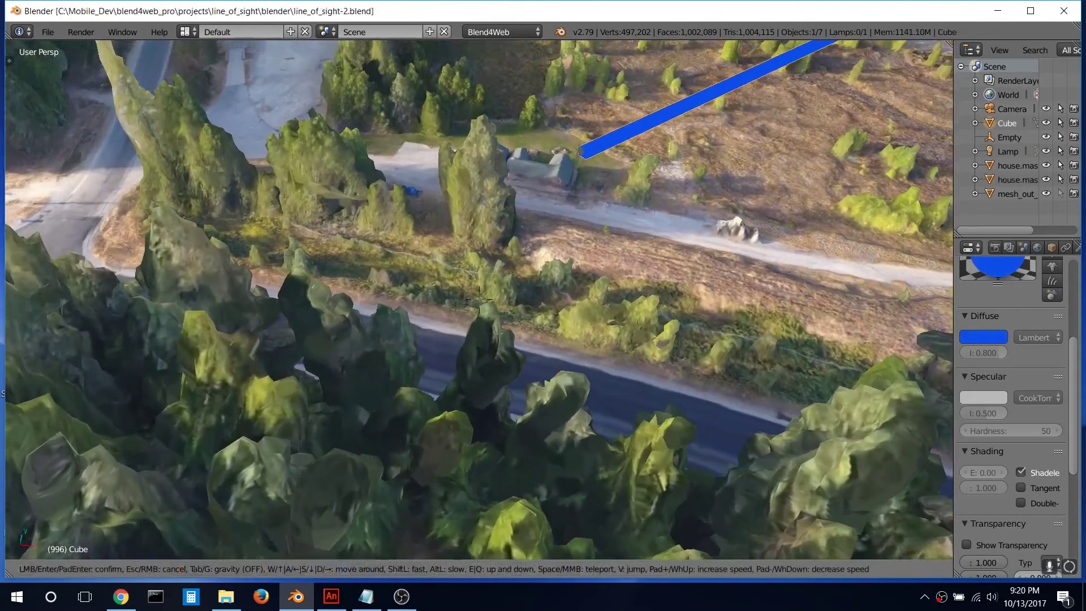
- Walk-fly over the terrain past the house and turn along the blue beam
{"action": "key", "text": "w"}
{"action": "key", "text": "w"}
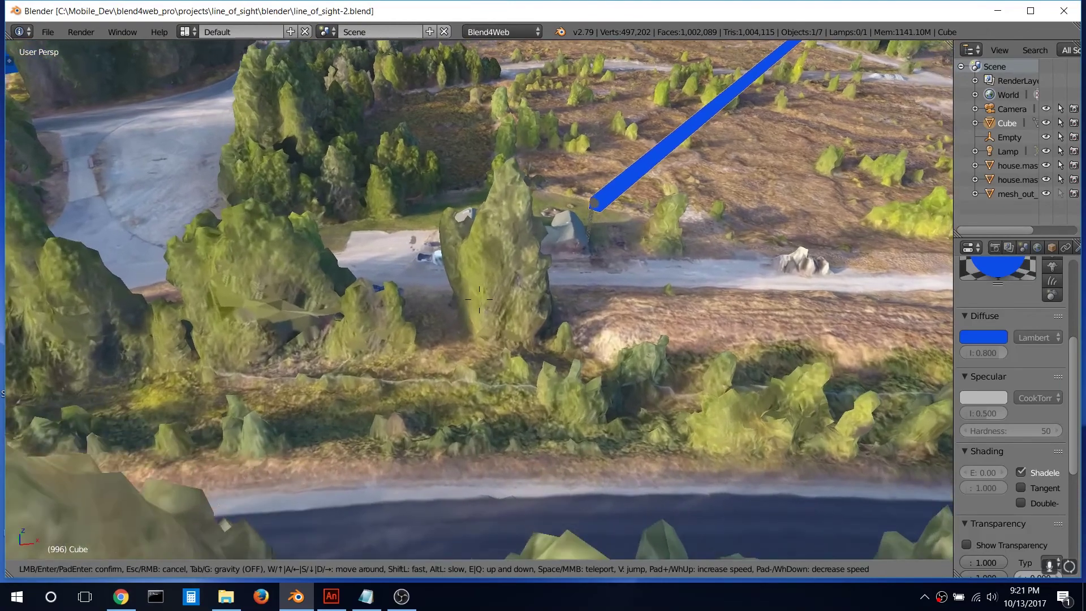
{"action": "key", "text": "w"}
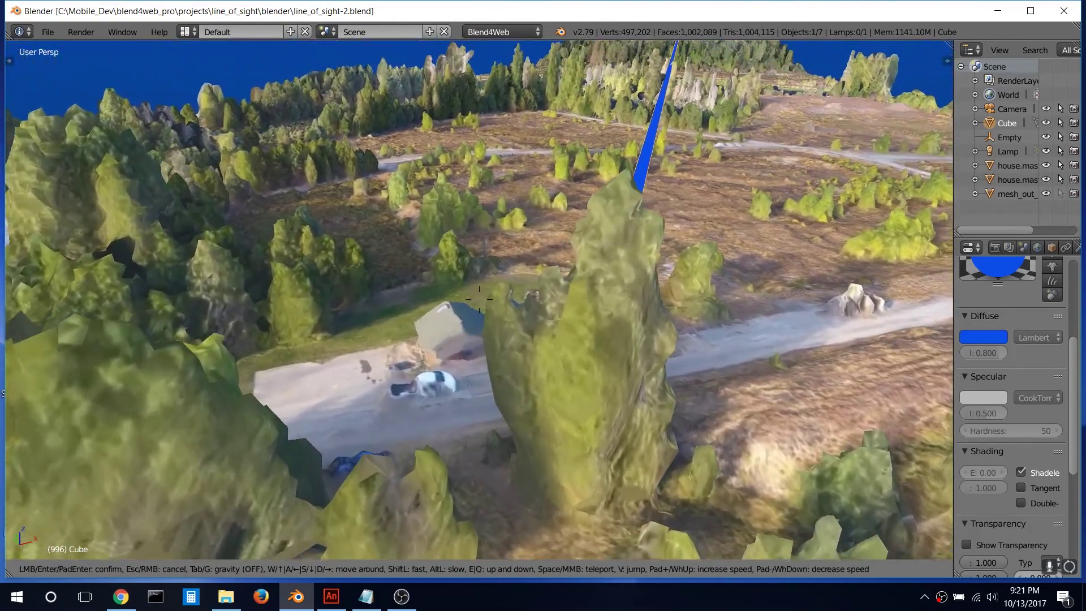
{"action": "key", "text": "w"}
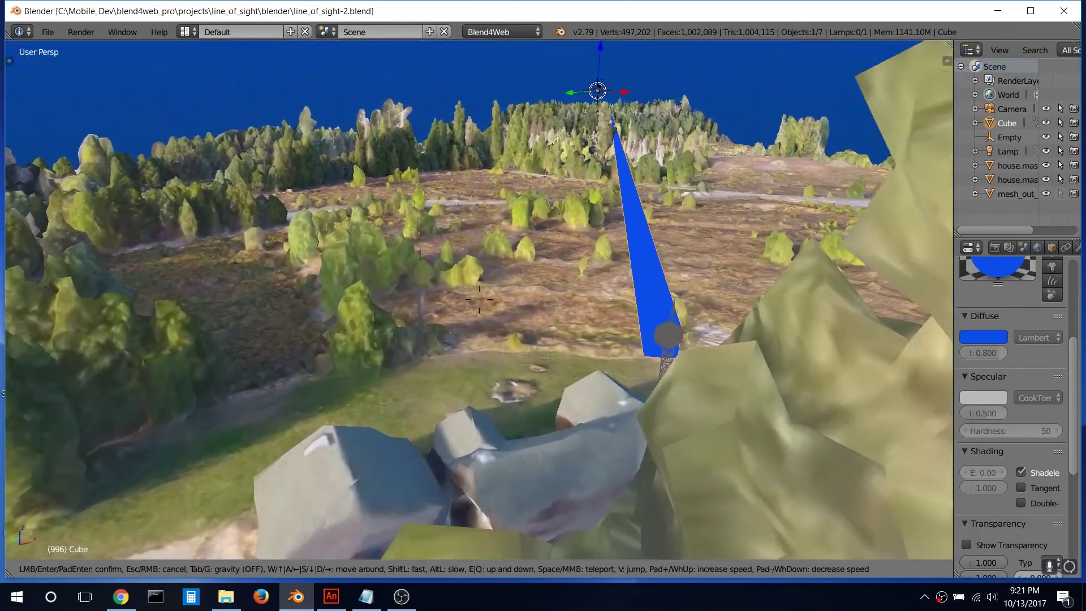
{"action": "key", "text": "w"}
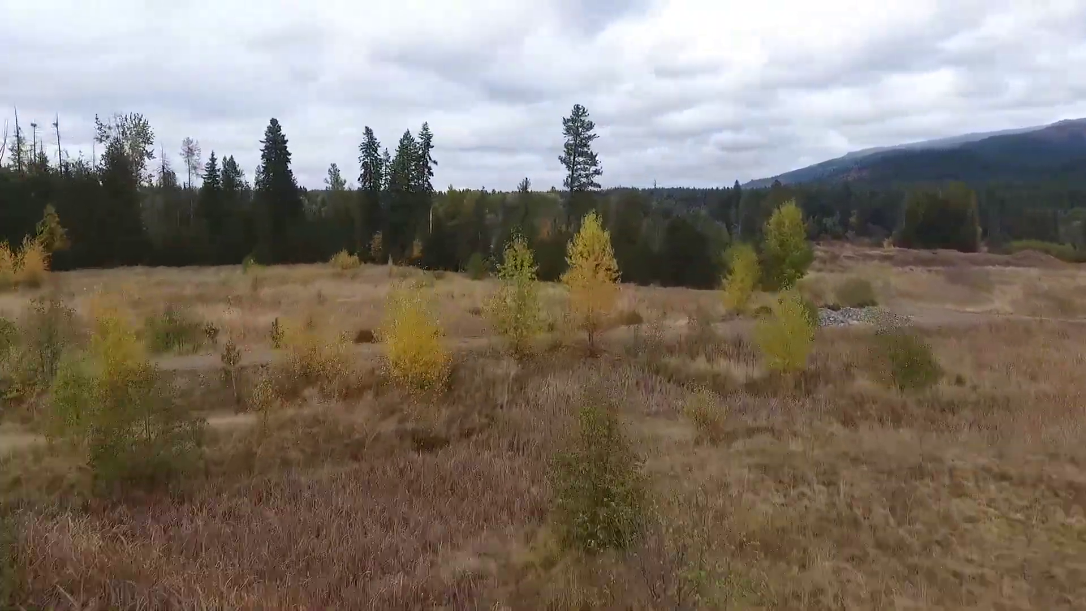
- Fly forward along the blue beam toward the lake
{"action": "key", "text": "w"}
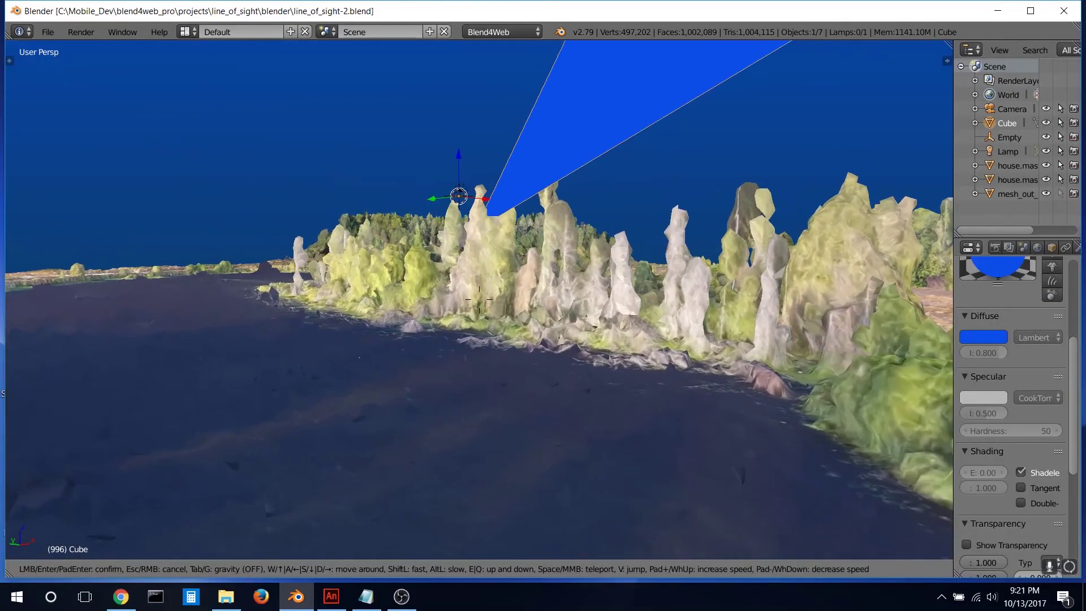
- Fly along the shoreline and up the beam to the trees on the distant ridge
{"action": "key", "text": "w"}
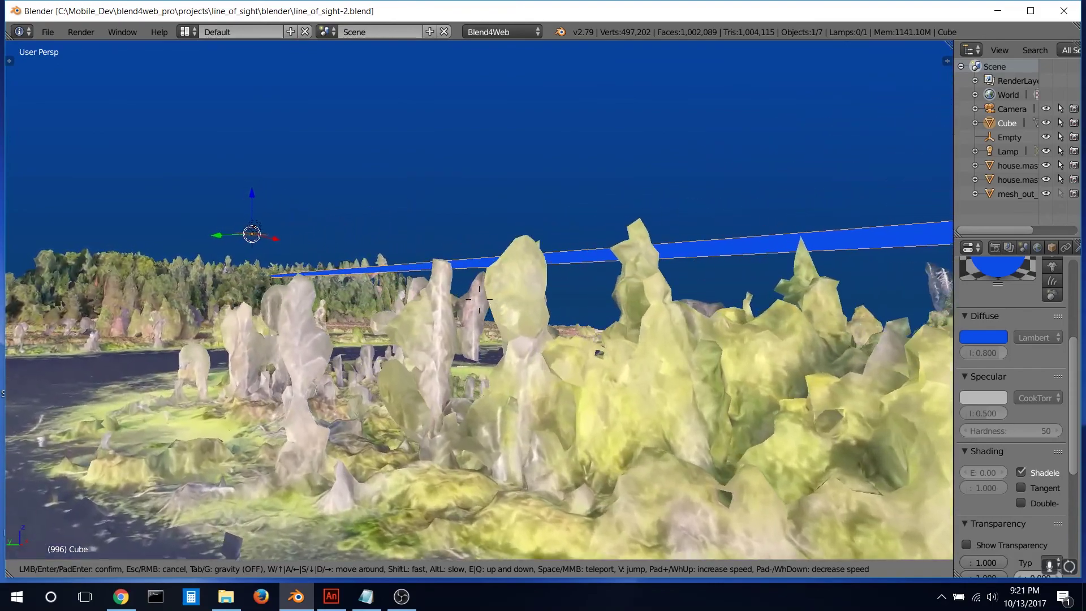
{"action": "key", "text": "s"}
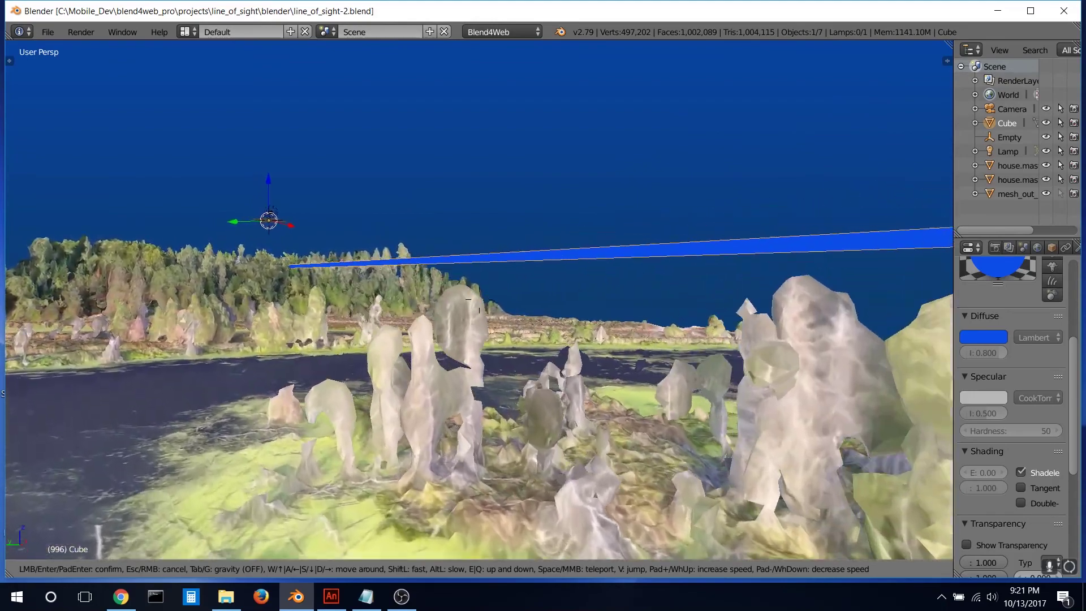
{"action": "key", "text": "w"}
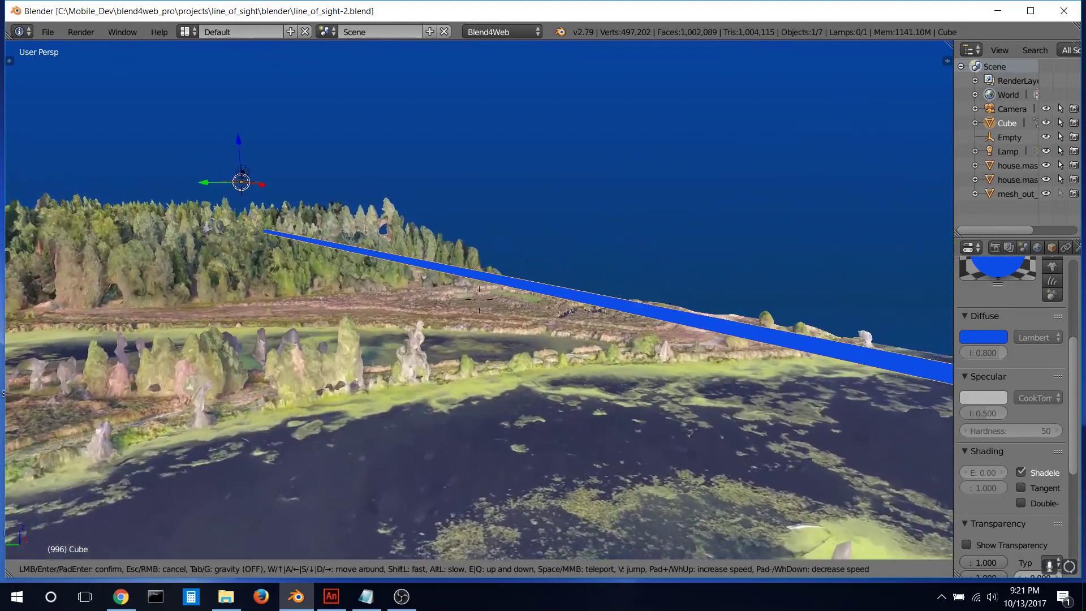
{"action": "key", "text": "w"}
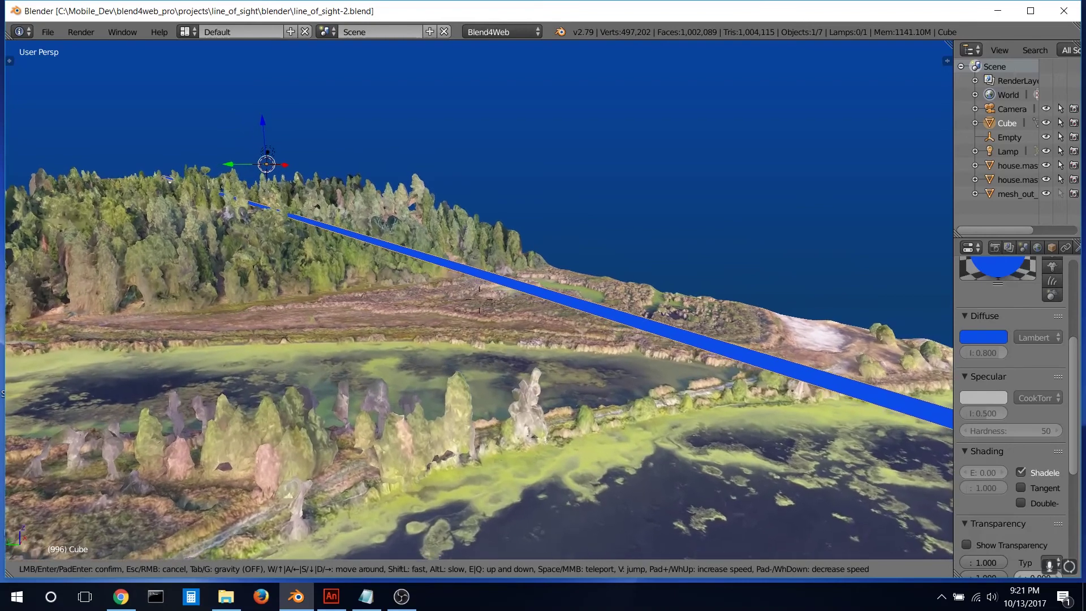
{"action": "key", "text": "w"}
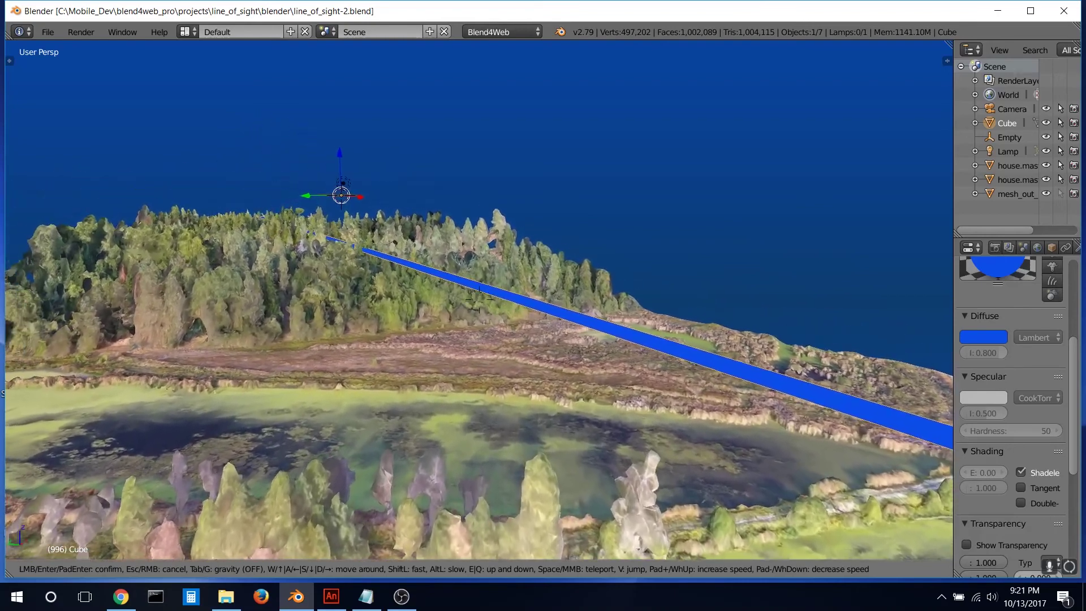
{"action": "key", "text": "w"}
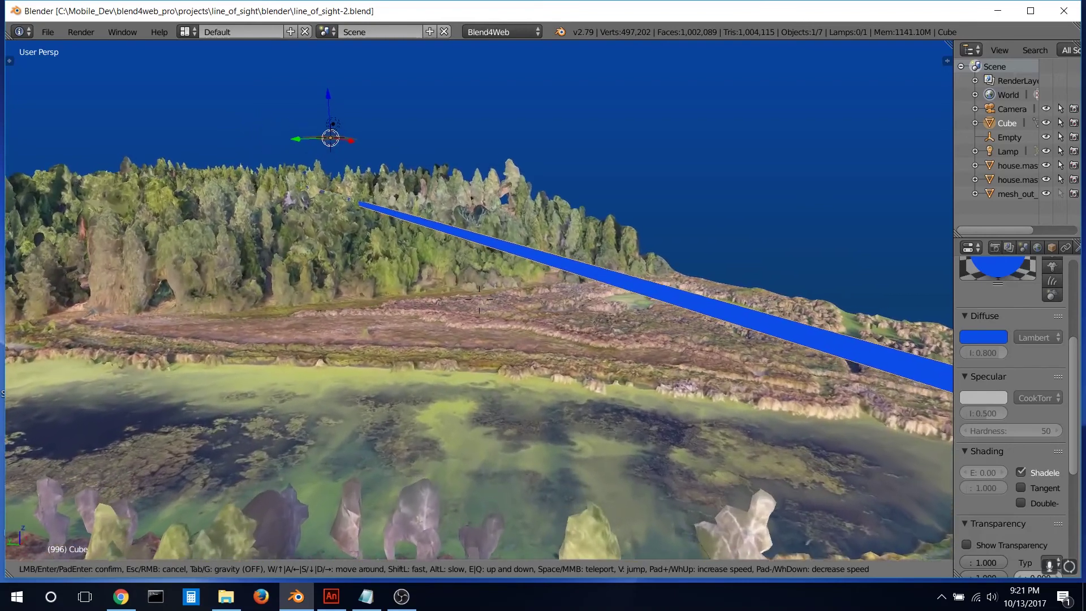
{"action": "key", "text": "w"}
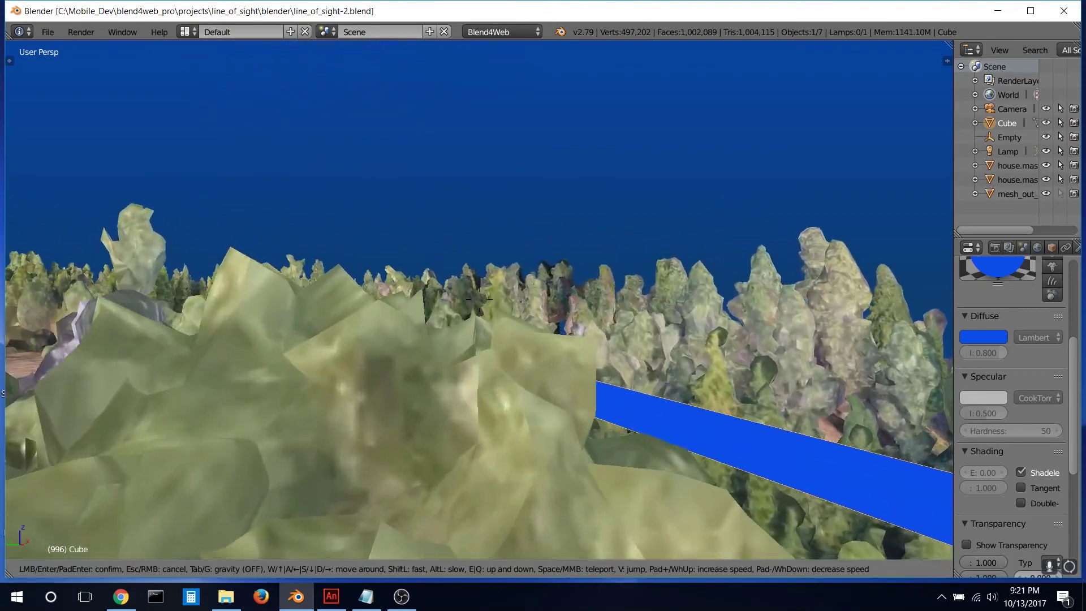
{"action": "key", "text": "w"}
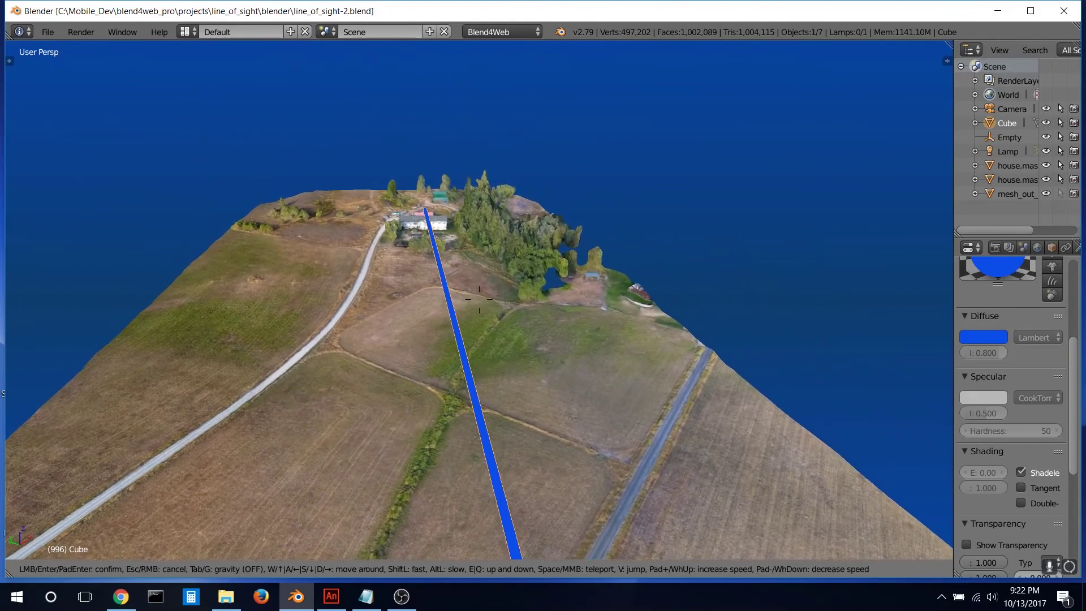
- Fly from the house mast along the beam over the trees, then rise above the fields
{"action": "key", "text": "w"}
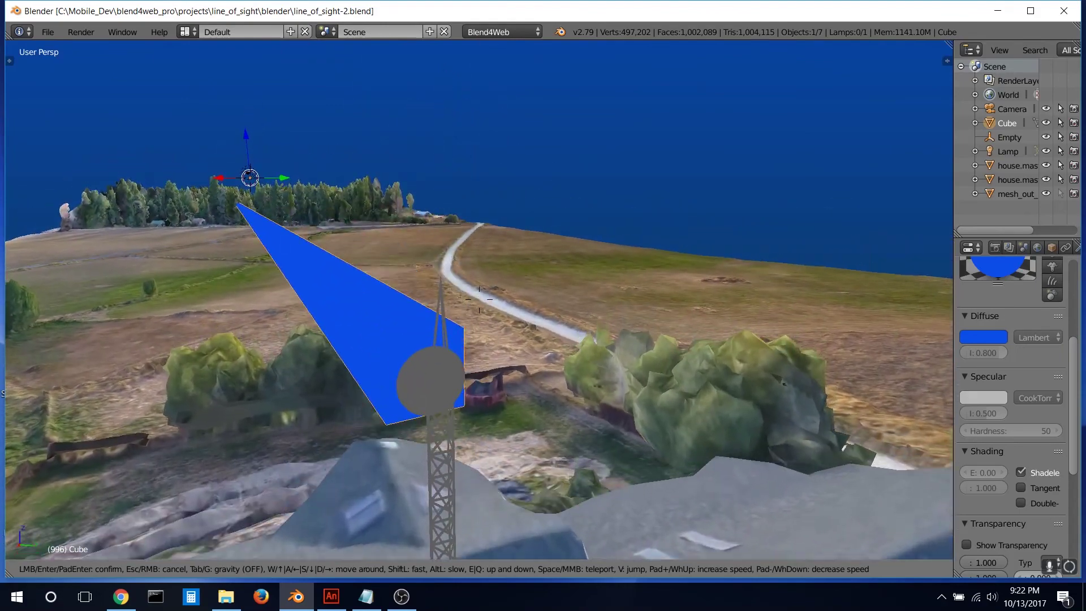
{"action": "key", "text": "w"}
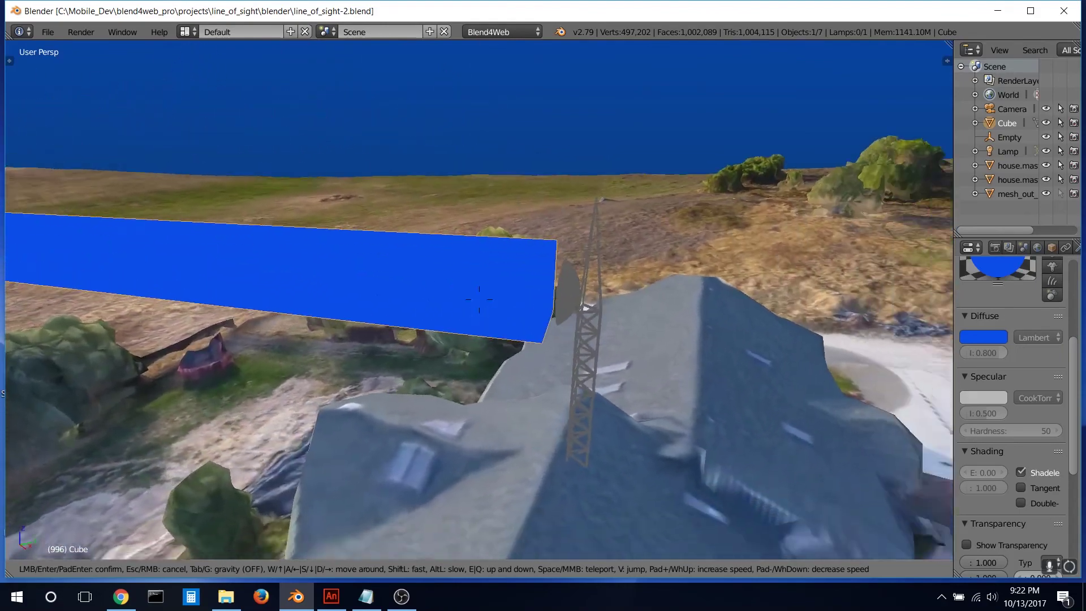
{"action": "key", "text": "w"}
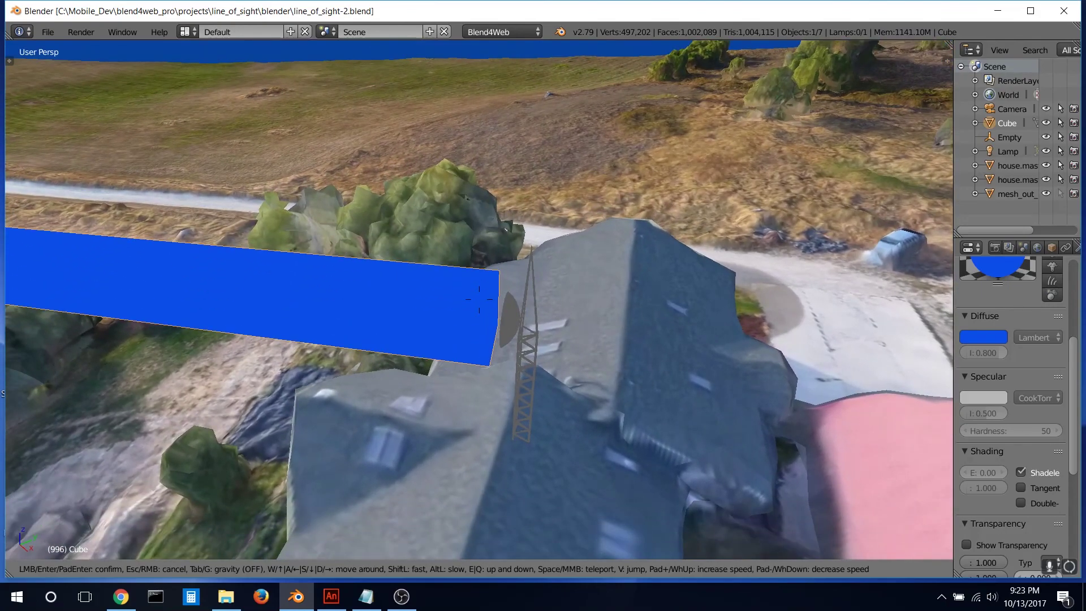
{"action": "key", "text": "w"}
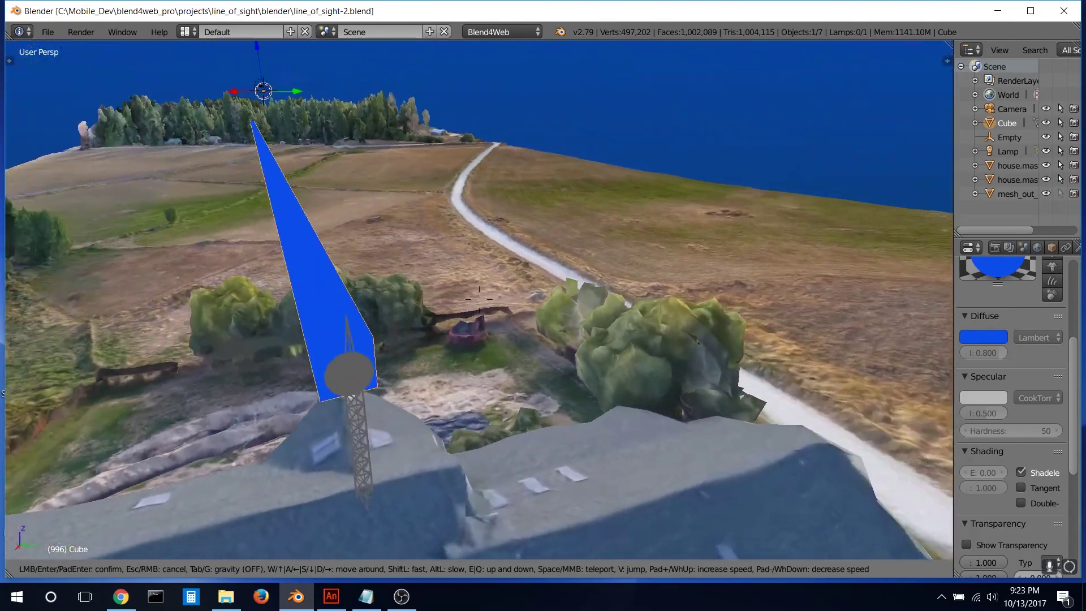
{"action": "key", "text": "w"}
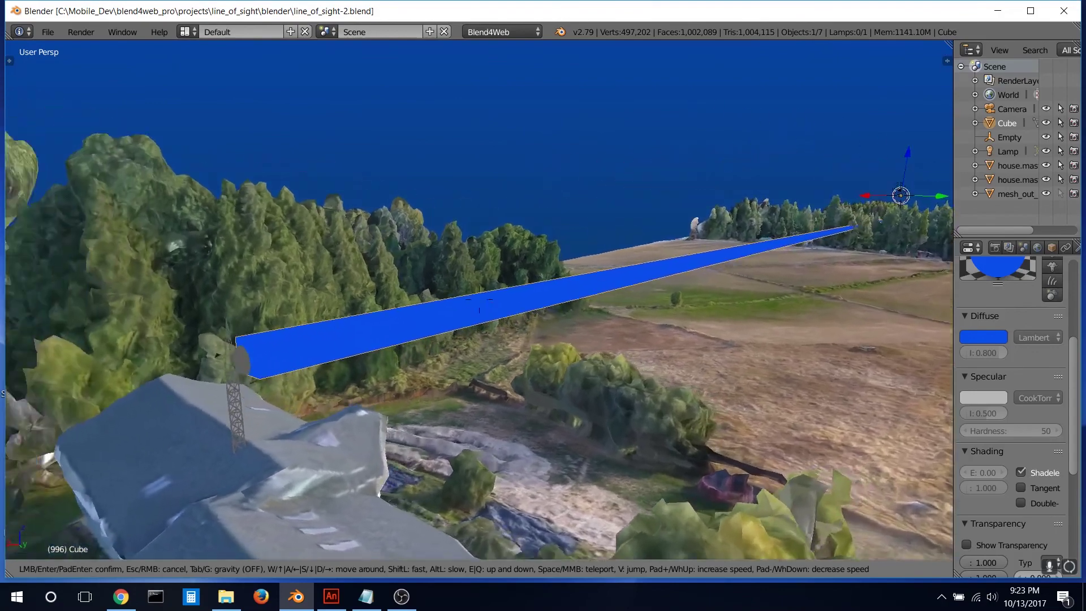
{"action": "key", "text": "w"}
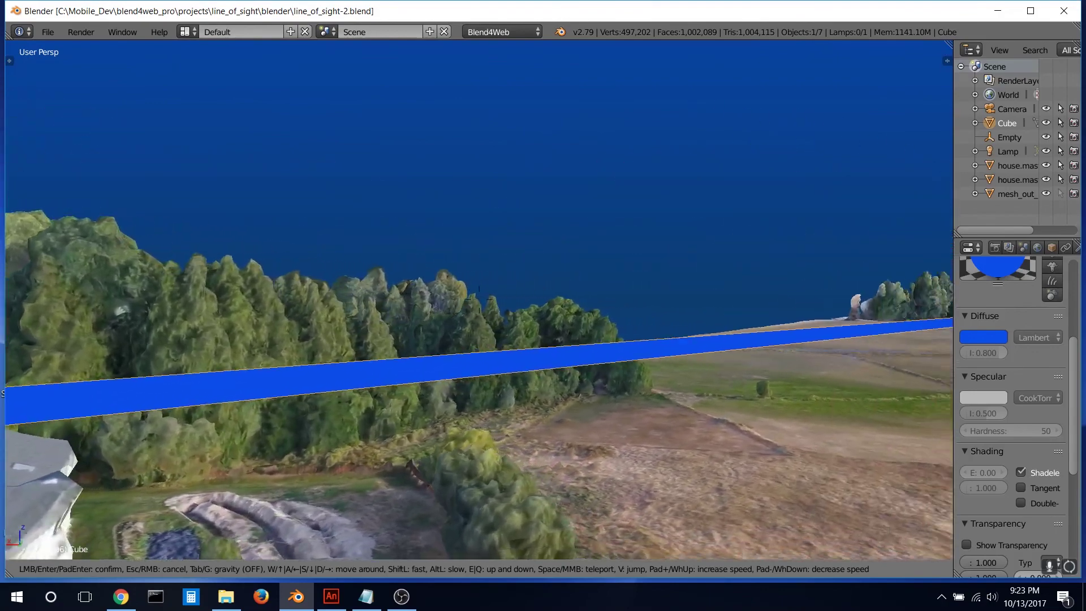
{"action": "key", "text": "e"}
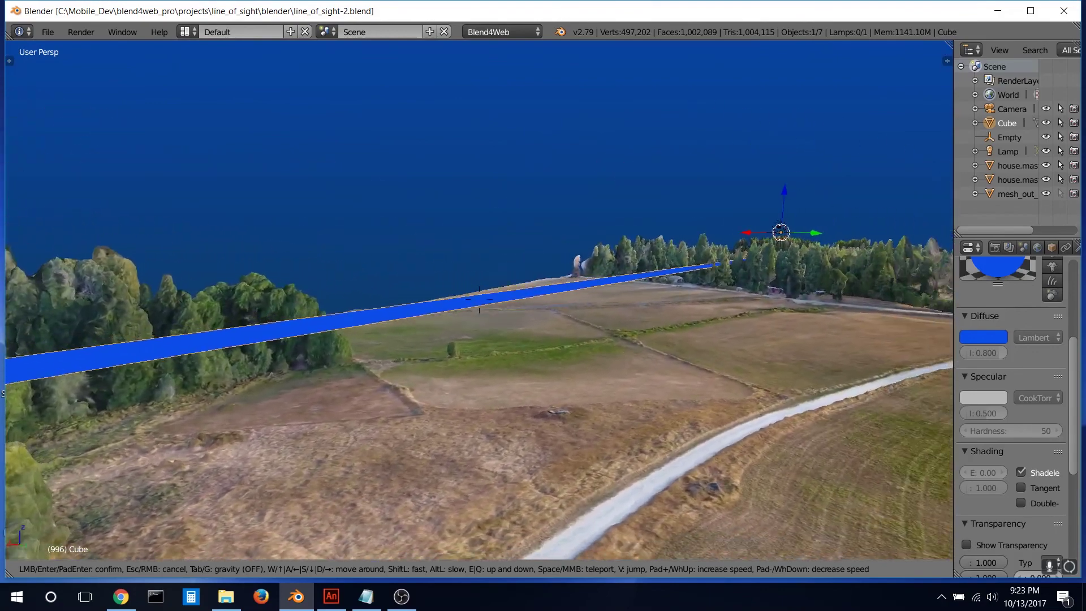